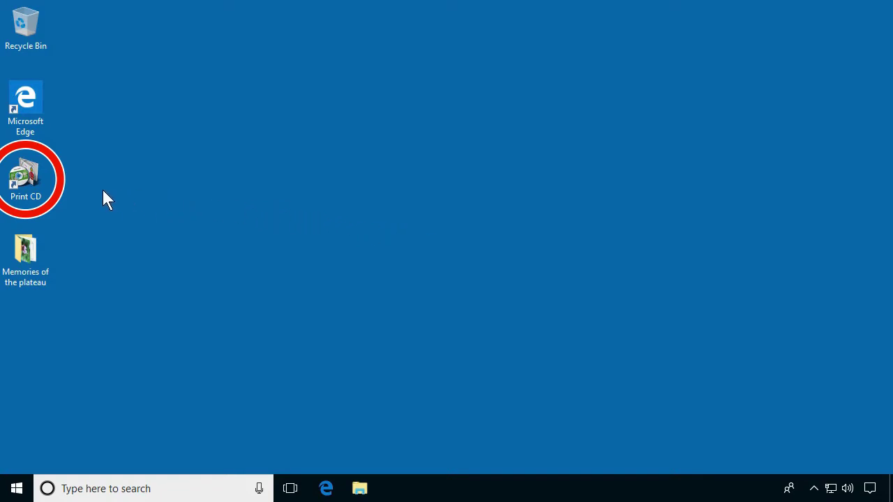
# Step: Open Epson Print CD and start a new CD/DVD label
pyautogui.doubleClick(35, 196)
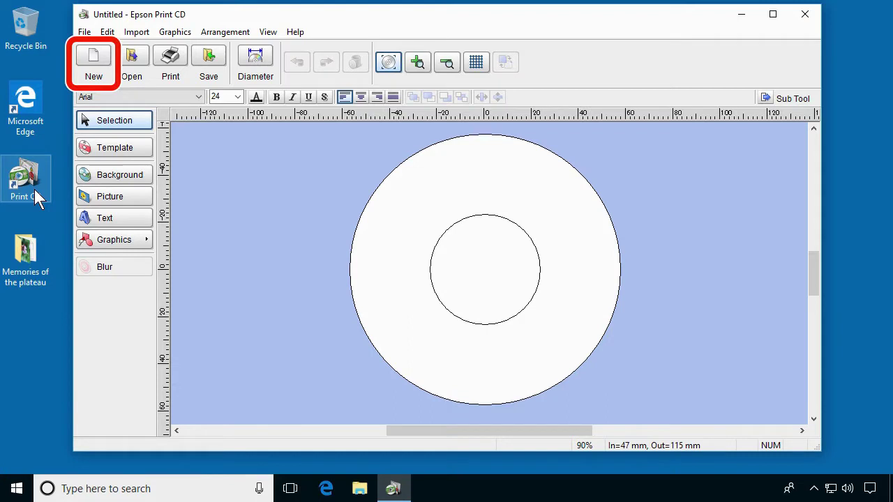
pyautogui.click(106, 60)
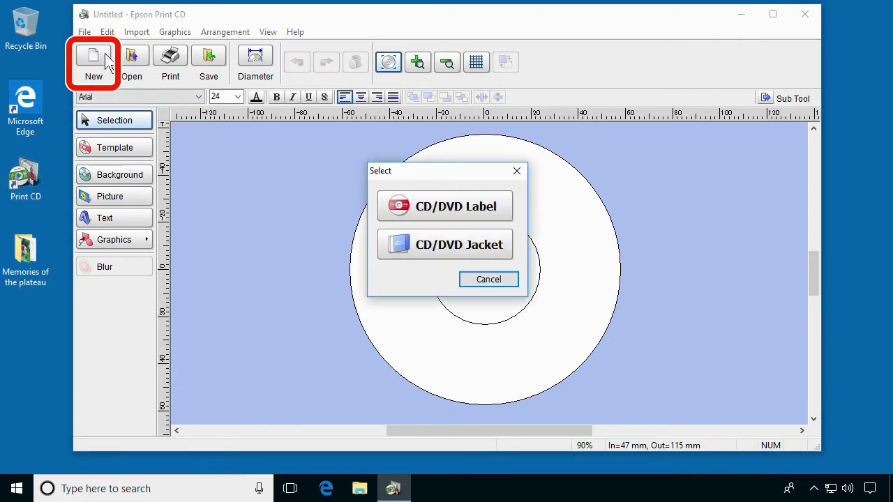
pyautogui.click(387, 202)
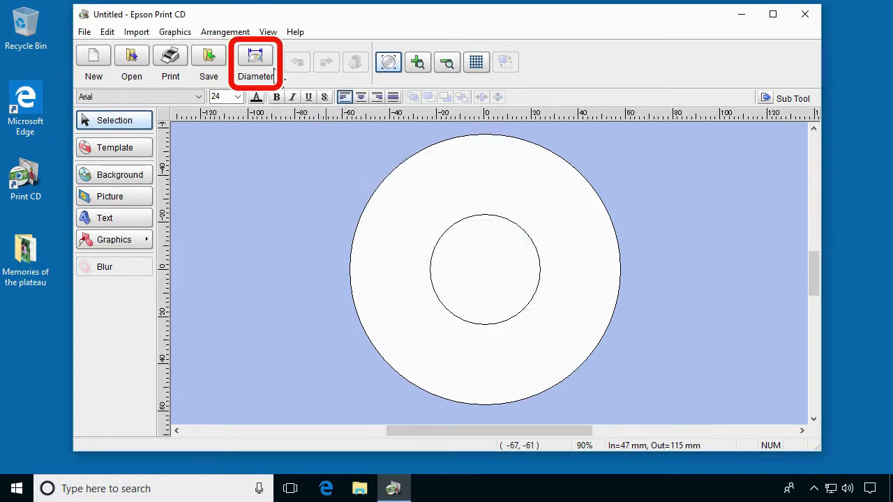
# Step: Set the label's custom inner diameter to 25 mm and outer diameter to 117 mm
pyautogui.click(255, 61)
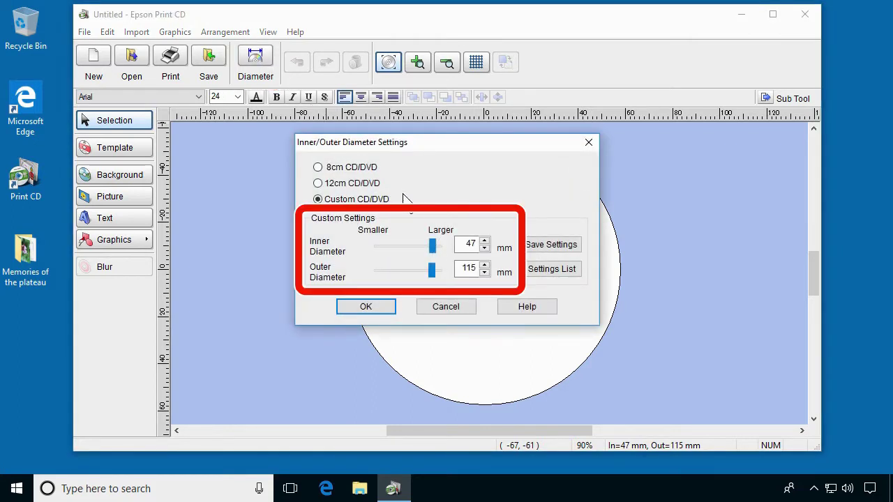
pyautogui.doubleClick(464, 244)
pyautogui.write('25')
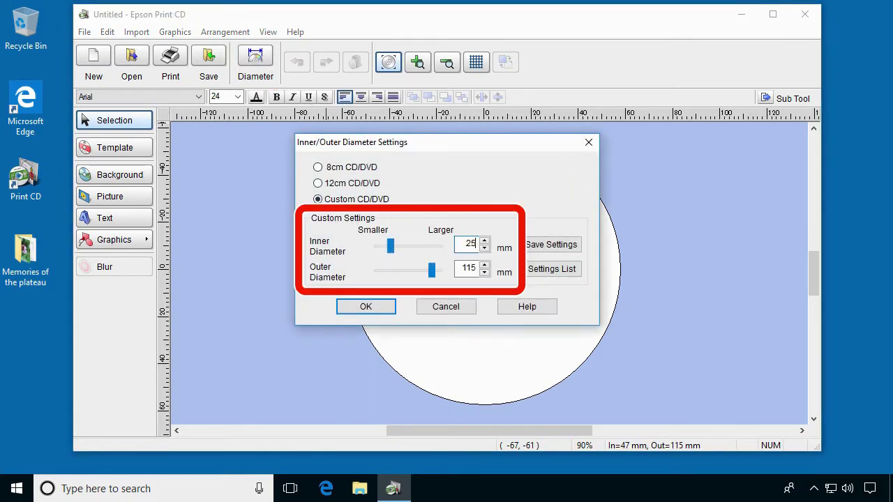
pyautogui.click(484, 265)
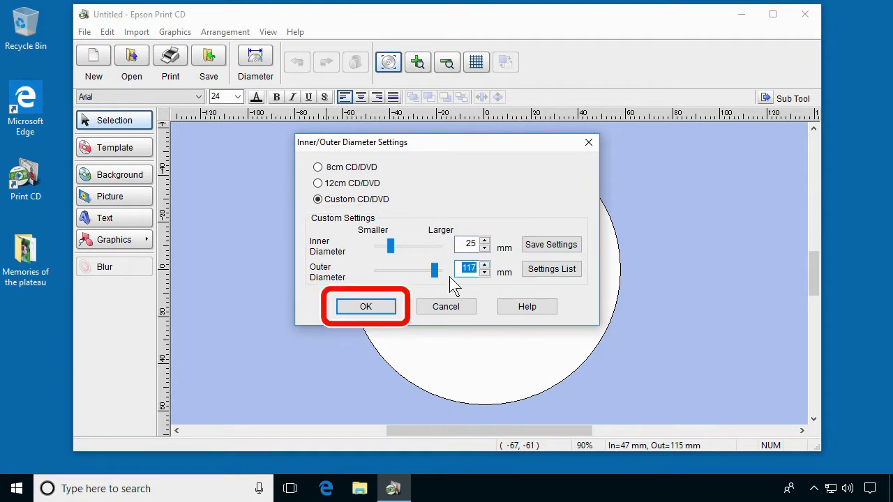
pyautogui.click(395, 306)
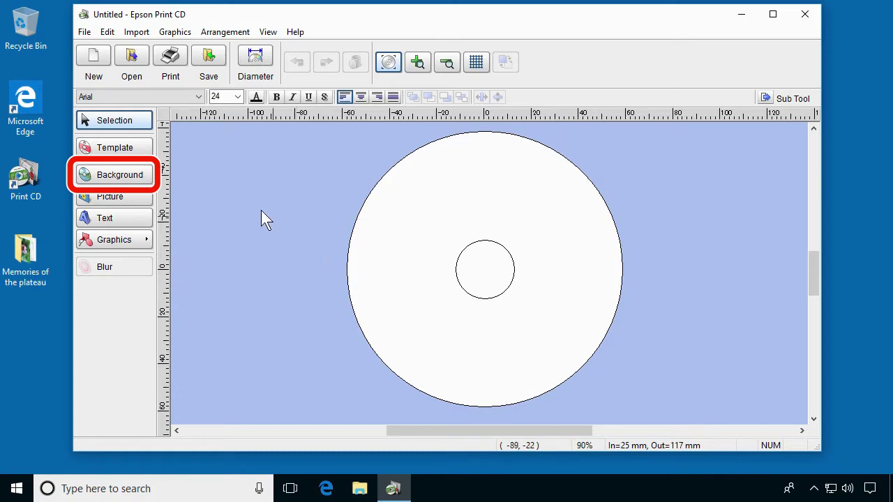
# Step: Choose 000177S.jpg from the desktop folder Memories of the plateau as the label's background image
pyautogui.click(139, 176)
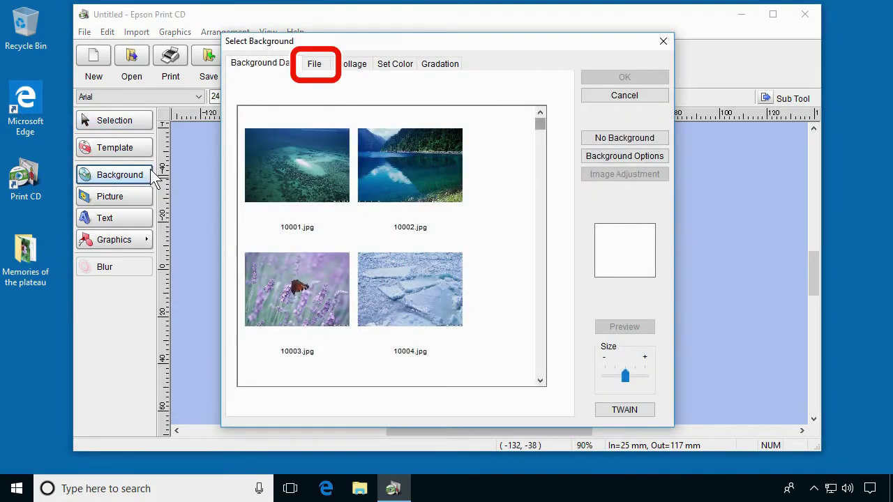
pyautogui.click(322, 67)
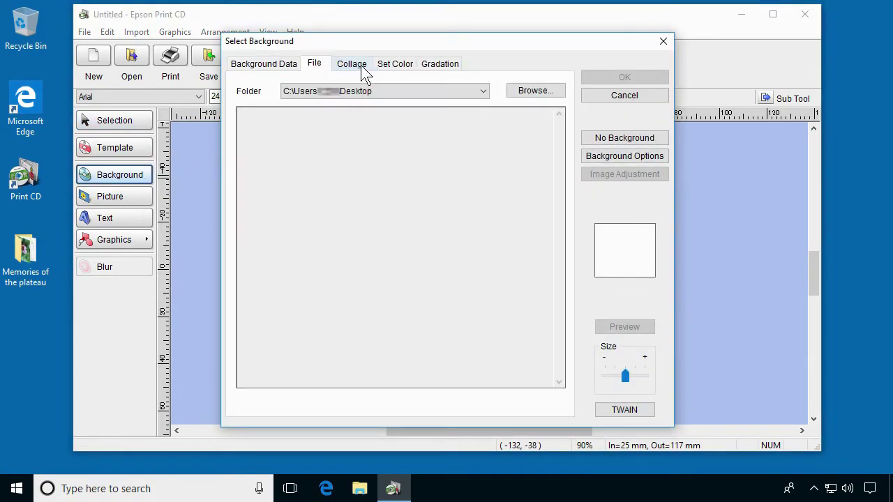
pyautogui.click(518, 91)
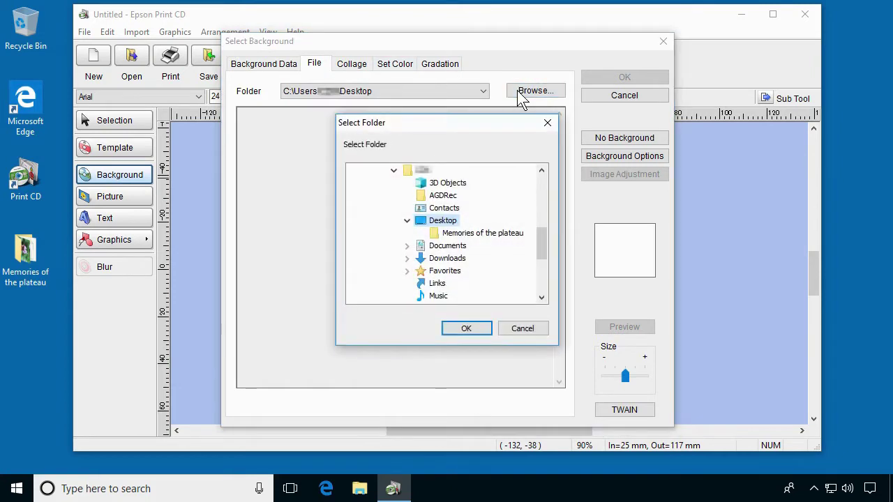
pyautogui.click(490, 238)
pyautogui.click(466, 329)
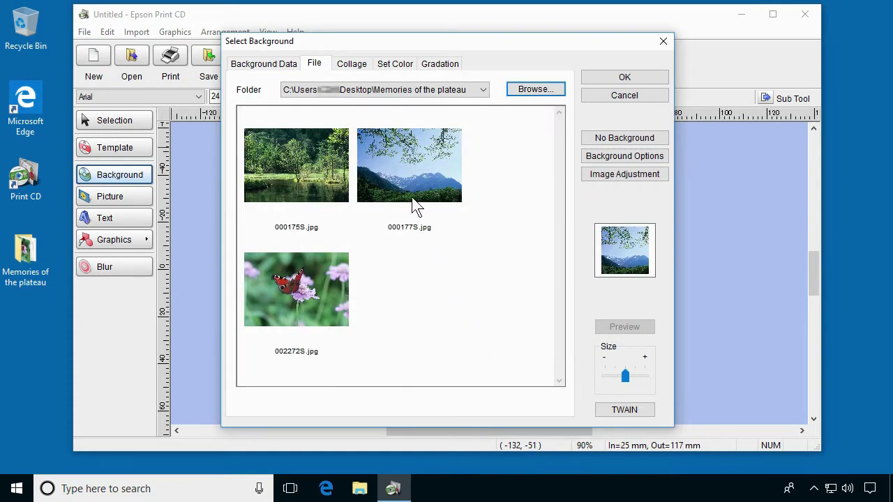
pyautogui.click(403, 177)
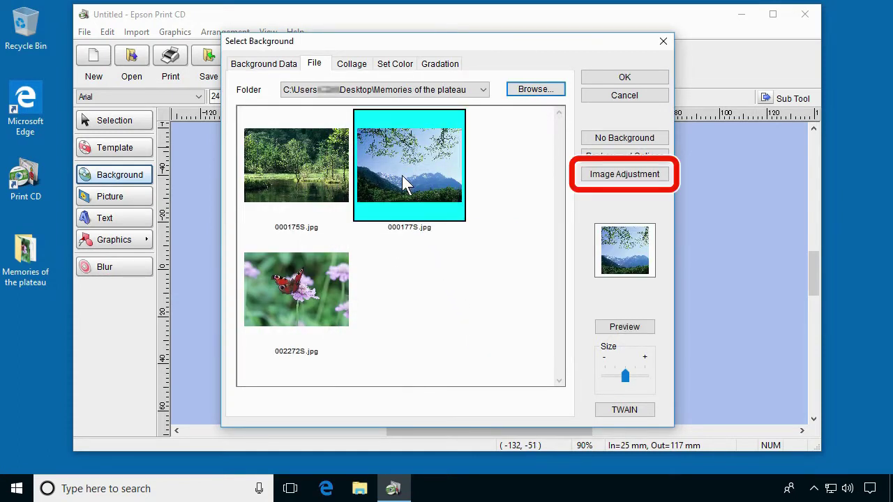
# Step: Shift the background's clipping area to the photo's left edge and apply the image to the label
pyautogui.click(622, 179)
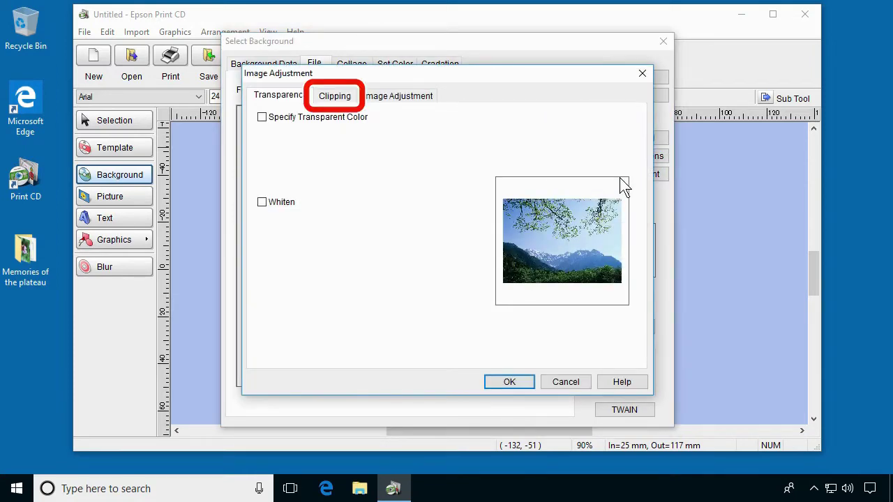
pyautogui.click(339, 97)
pyautogui.moveTo(394, 162); pyautogui.dragTo(368, 163)
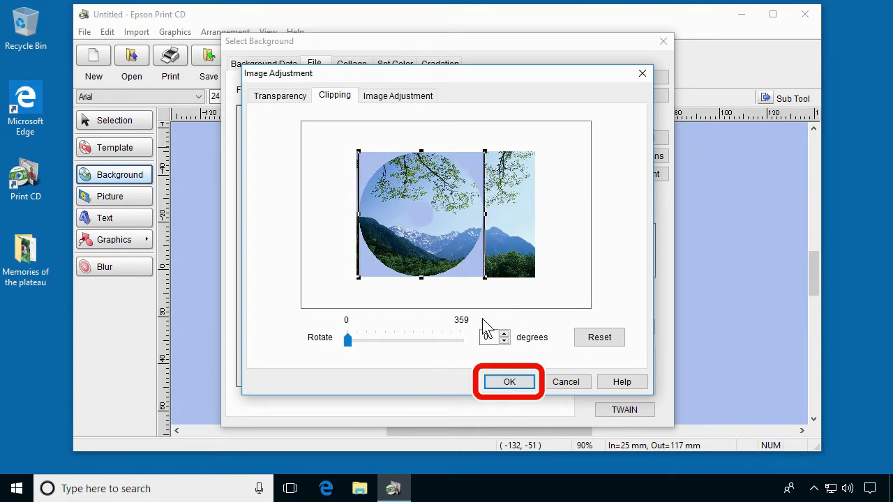
pyautogui.click(508, 383)
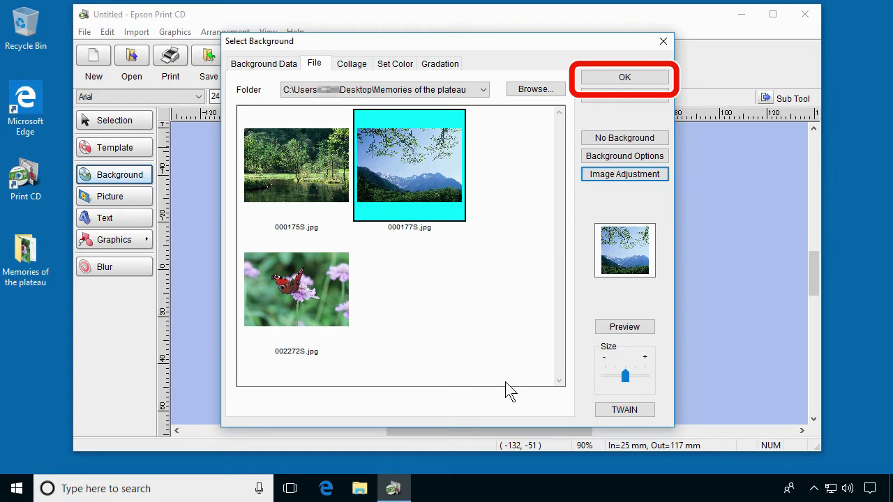
pyautogui.click(623, 79)
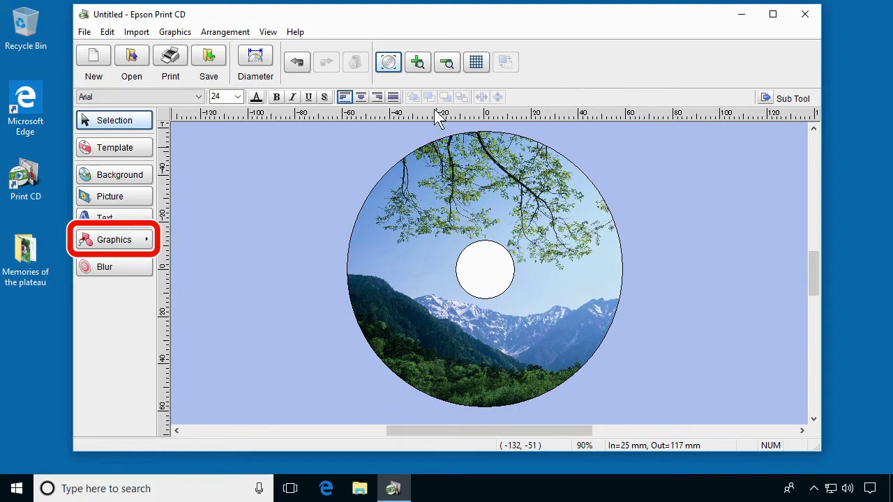
# Step: Draw a rectangle about 120 mm wide and 34 mm high across the lower part of the disc
pyautogui.click(115, 240)
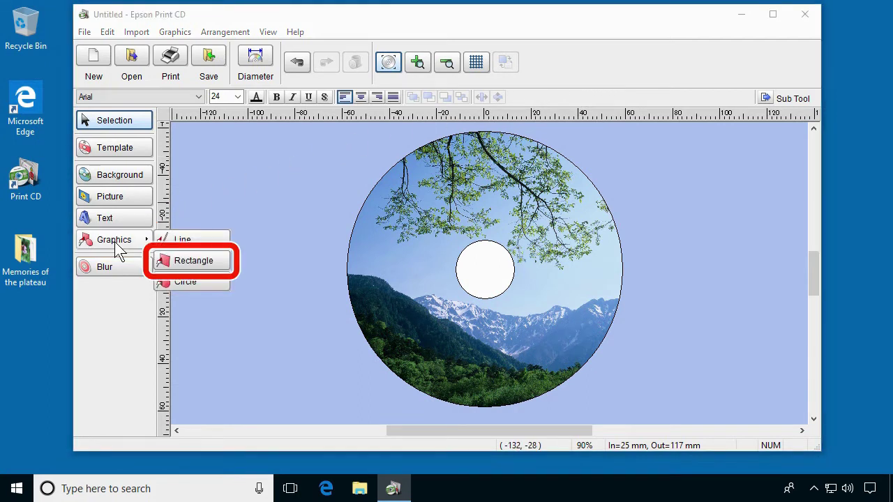
pyautogui.click(199, 261)
pyautogui.moveTo(343, 339); pyautogui.dragTo(626, 418)
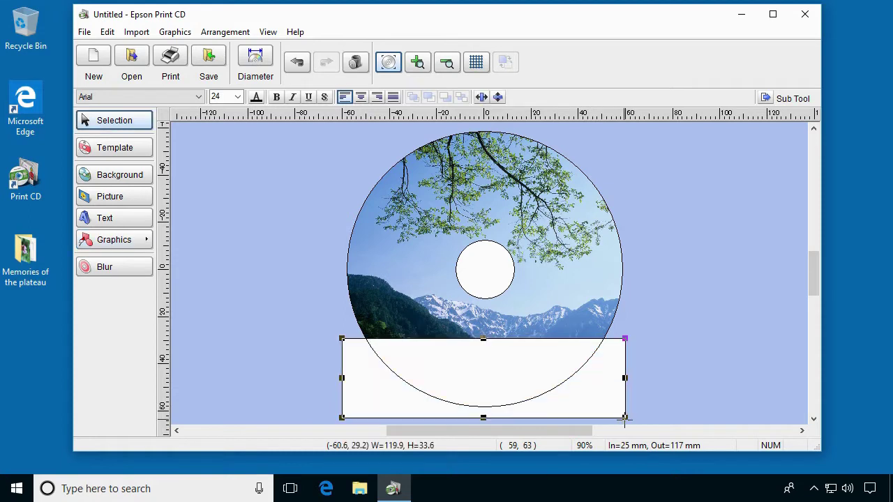
# Step: Set the rectangle's line type to Transparency and its fill to a solid light orange
pyautogui.rightClick(612, 403)
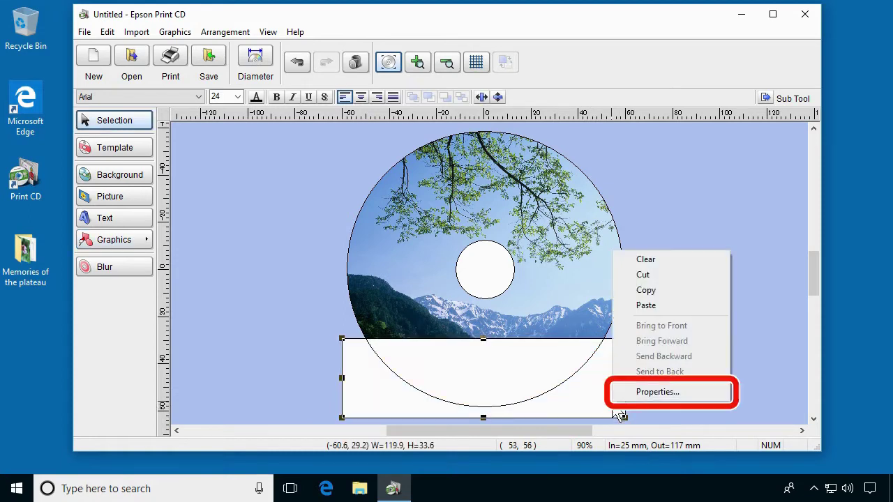
pyautogui.click(658, 393)
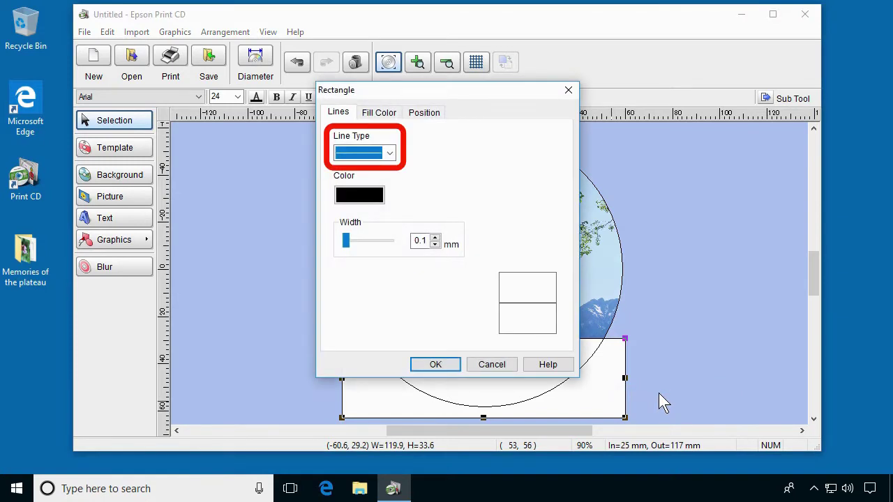
pyautogui.click(390, 154)
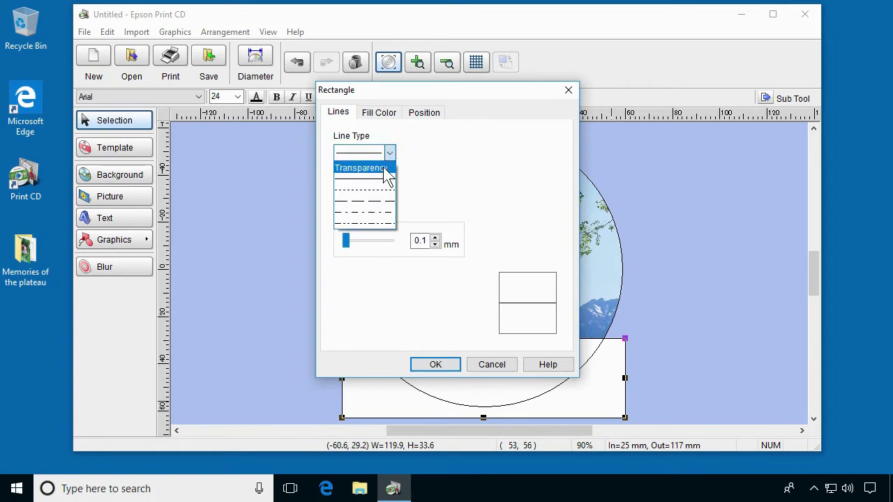
pyautogui.click(383, 168)
pyautogui.click(382, 114)
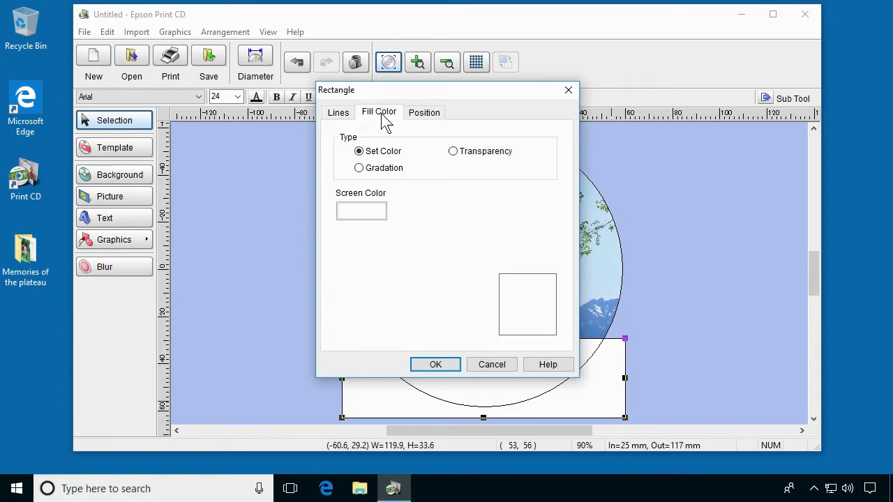
pyautogui.click(362, 212)
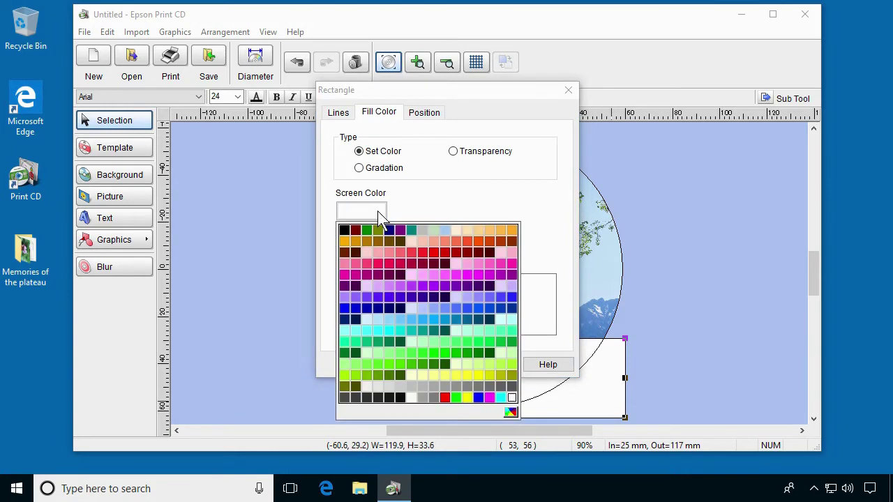
pyautogui.click(489, 231)
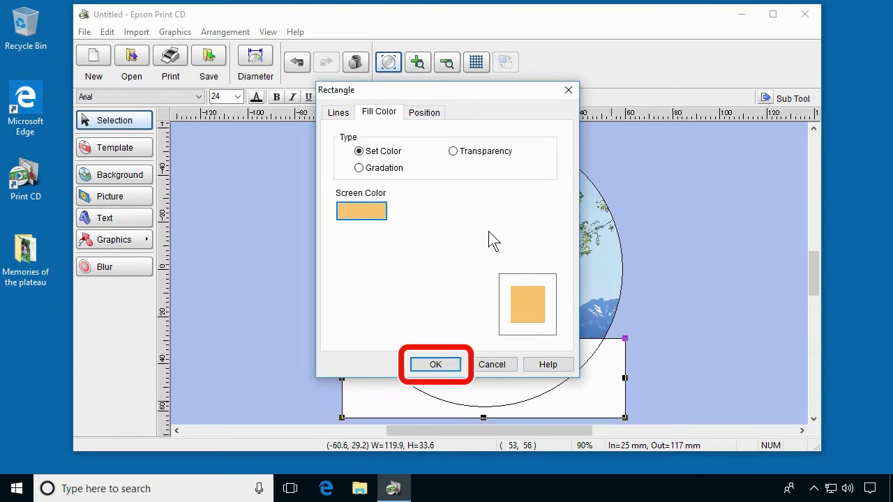
pyautogui.click(418, 368)
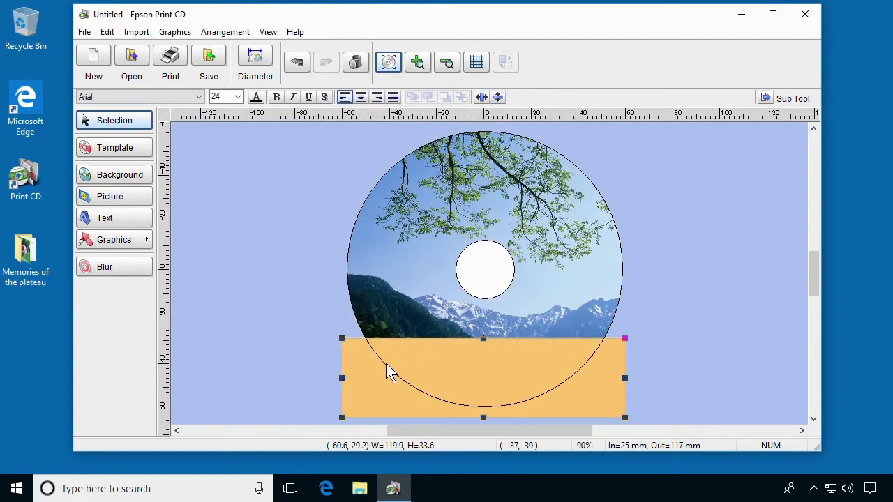
pyautogui.click(286, 363)
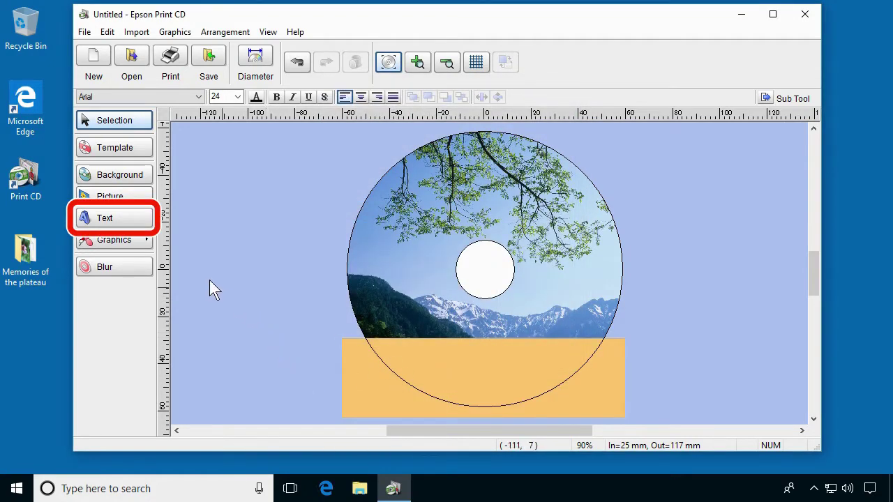
# Step: Create a new text object reading "Lorem Ipsum"
pyautogui.click(123, 222)
pyautogui.write('L')
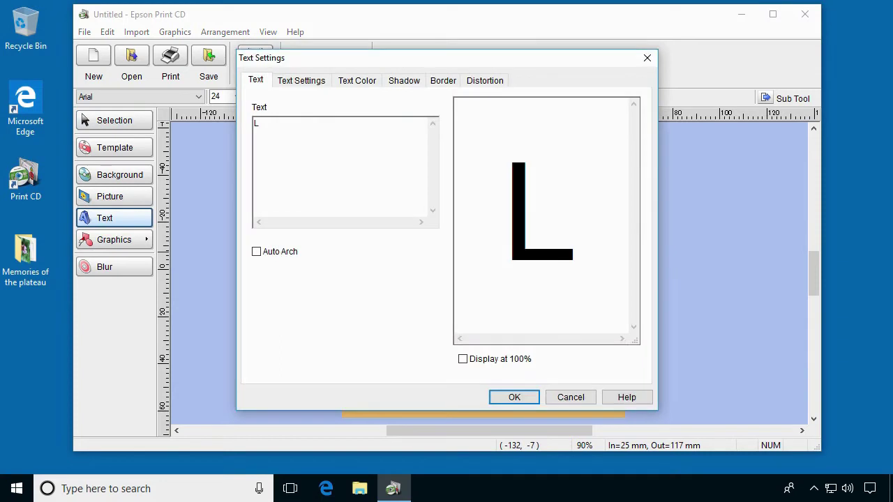
pyautogui.write('orem Ipsum')
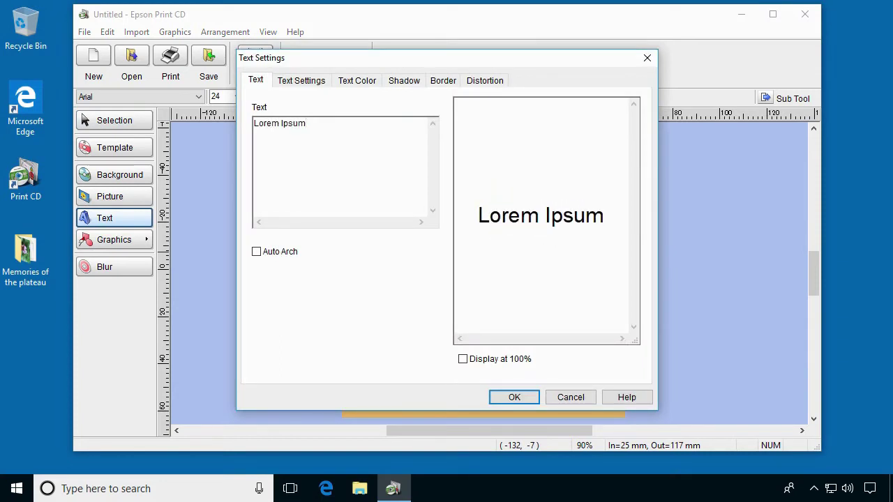
# Step: Format the Lorem Ipsum text in Times New Roman with the italic style
pyautogui.click(293, 82)
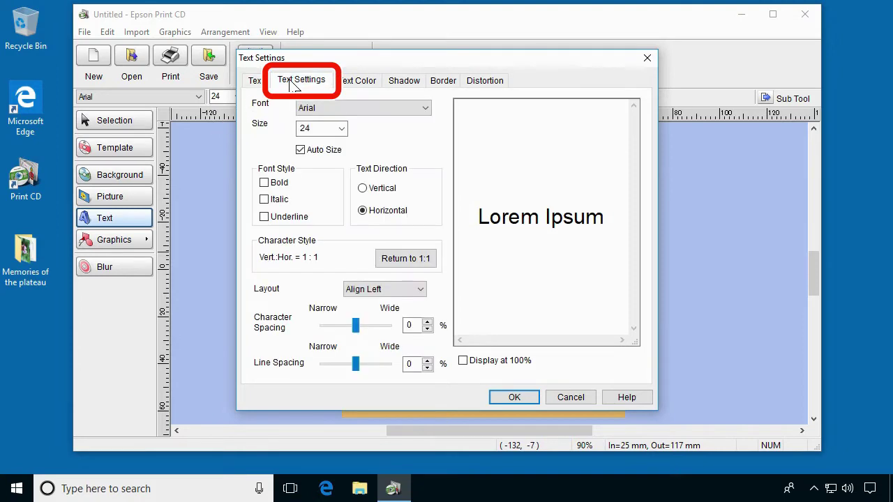
pyautogui.click(328, 105)
pyautogui.moveTo(422, 167); pyautogui.dragTo(424, 349)
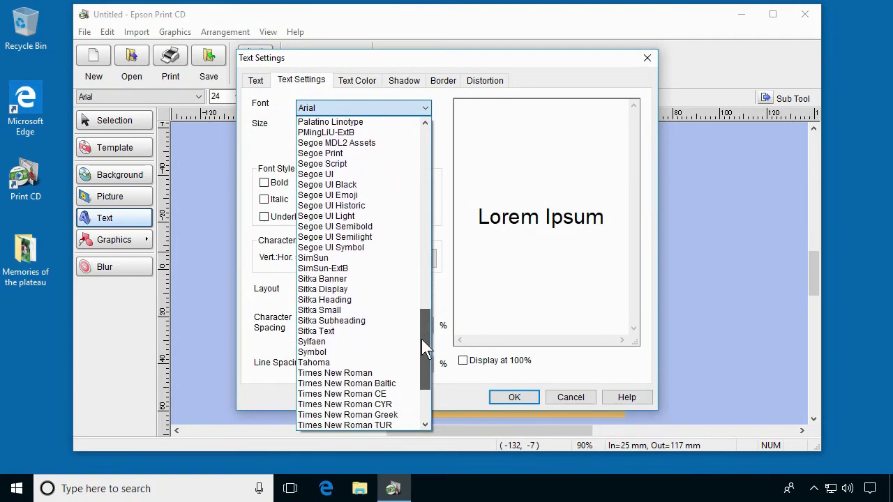
pyautogui.click(409, 372)
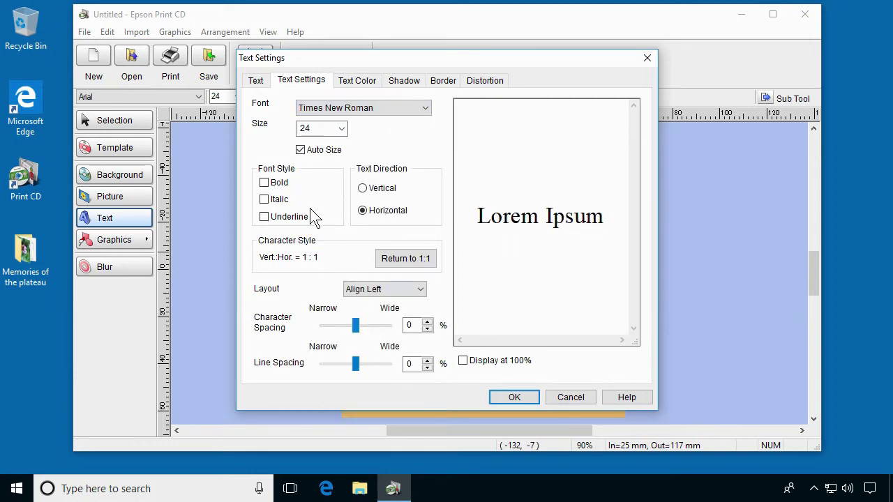
pyautogui.click(265, 201)
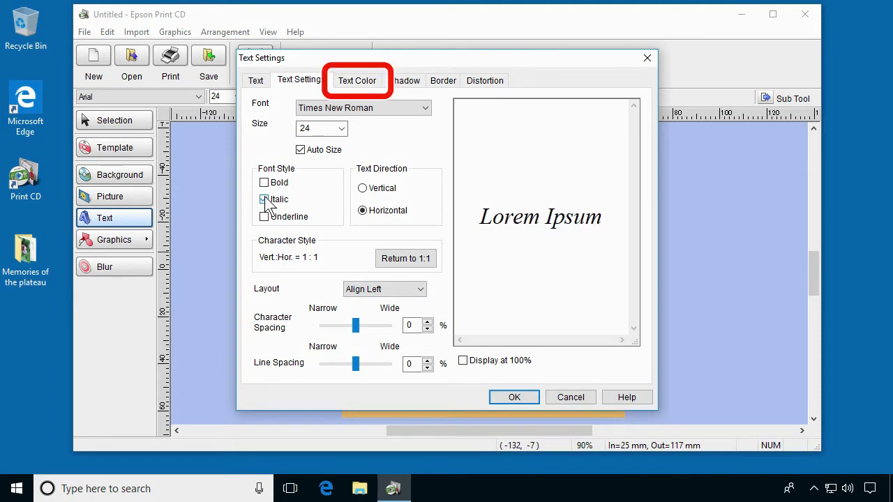
# Step: Colour the Lorem Ipsum text solid blue and move it onto the upper part of the orange rectangle, centred horizontally
pyautogui.click(364, 82)
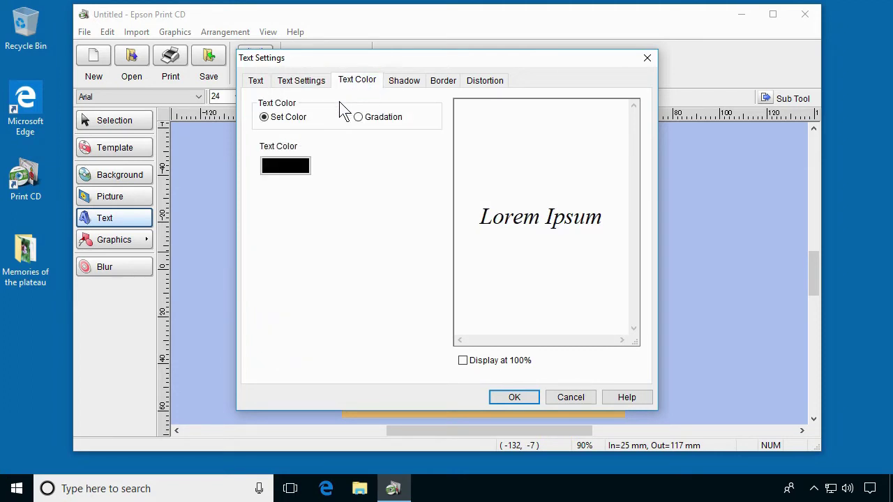
pyautogui.click(286, 168)
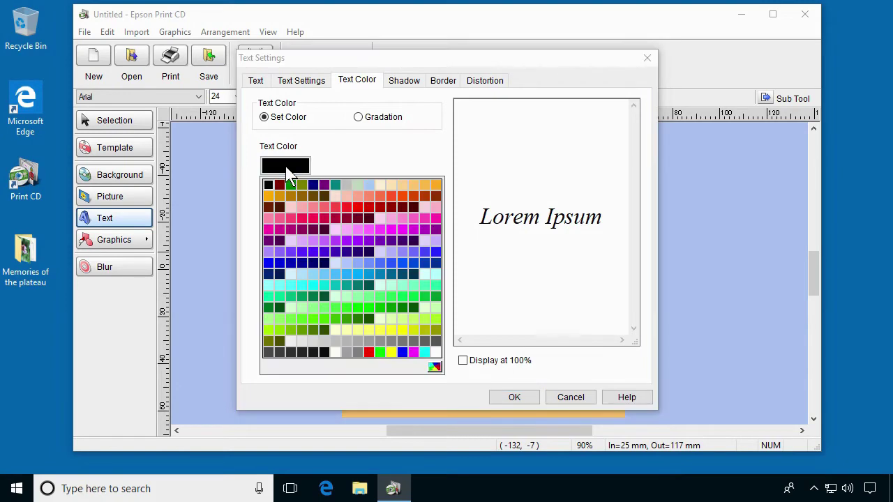
pyautogui.click(268, 262)
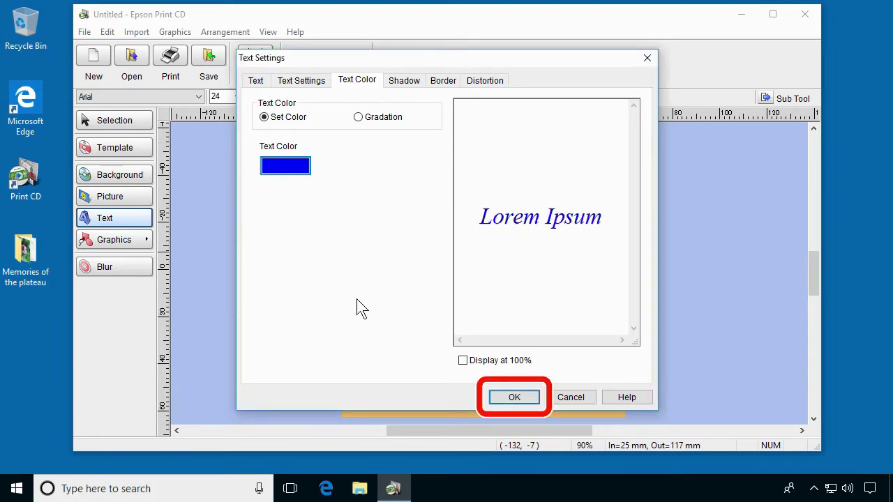
pyautogui.click(512, 397)
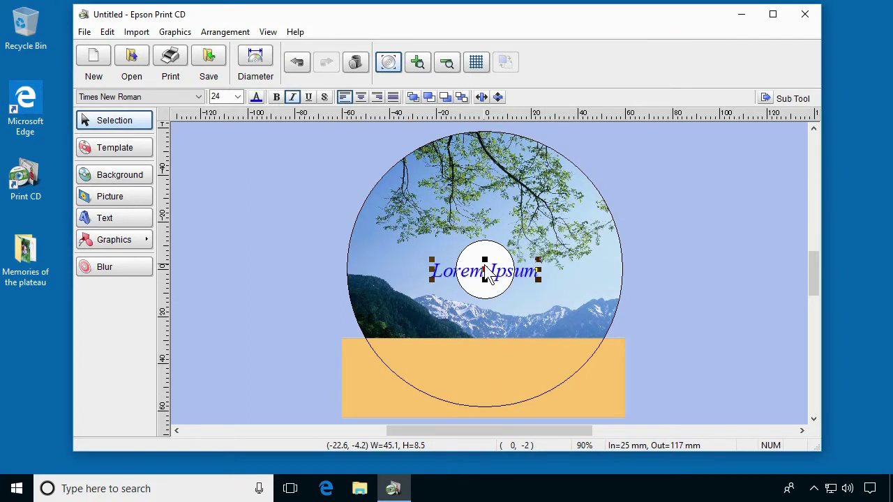
pyautogui.moveTo(484, 272); pyautogui.dragTo(485, 355)
pyautogui.click(314, 372)
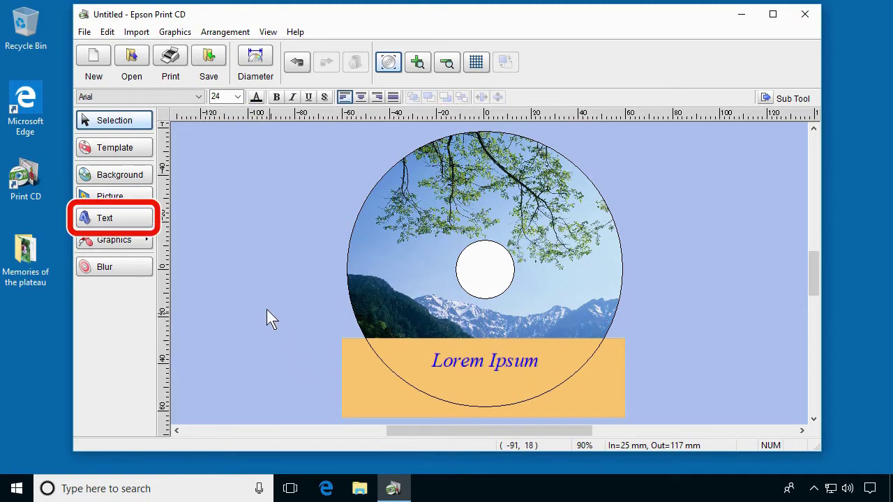
# Step: Create a second text object reading "dolor sit amet" in the Times New Roman font
pyautogui.click(141, 221)
pyautogui.write('dolor sit amet')
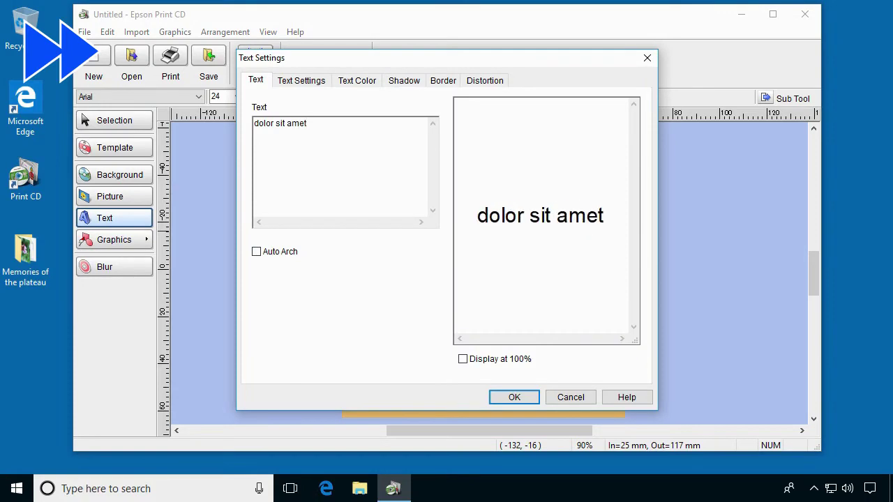
pyautogui.click(302, 81)
pyautogui.click(338, 108)
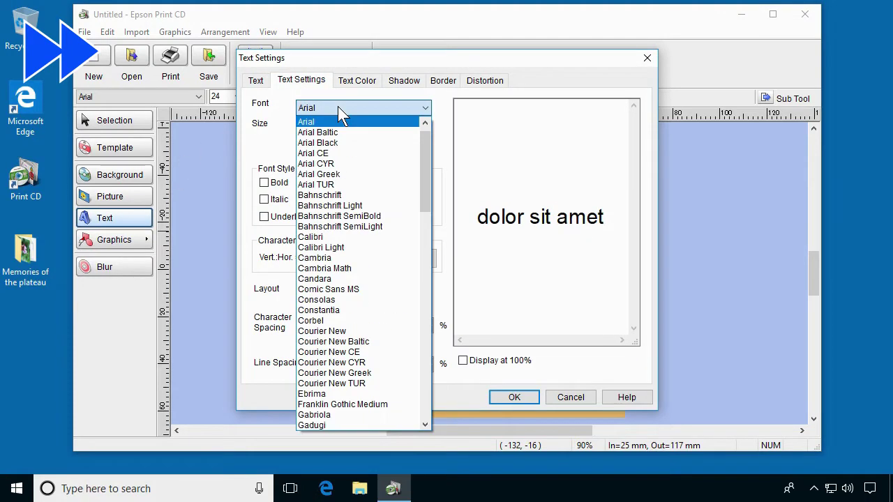
pyautogui.moveTo(423, 162); pyautogui.dragTo(422, 342)
pyautogui.click(408, 362)
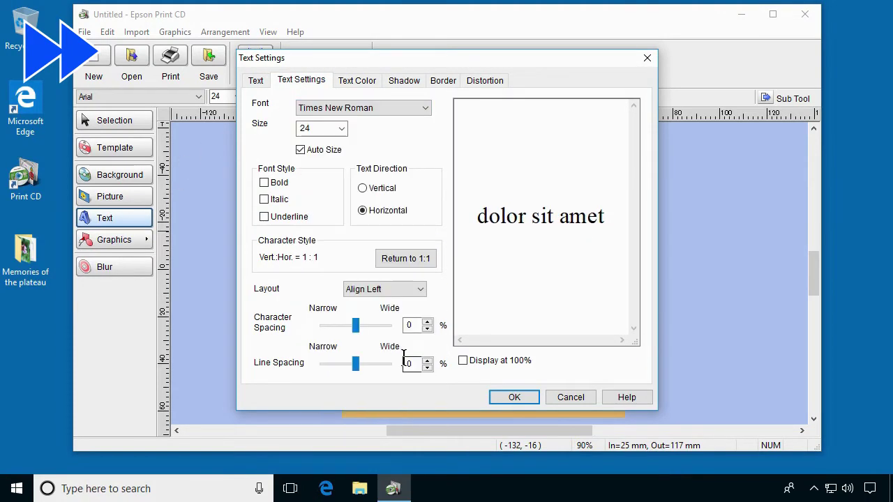
# Step: Set the "dolor sit amet" text to size 14 with the italic style
pyautogui.click(325, 129)
pyautogui.click(341, 128)
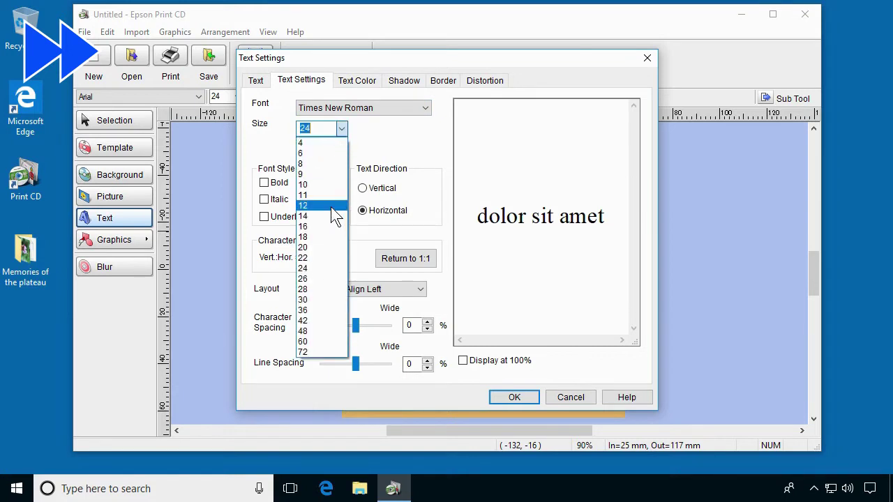
pyautogui.click(333, 216)
pyautogui.click(268, 199)
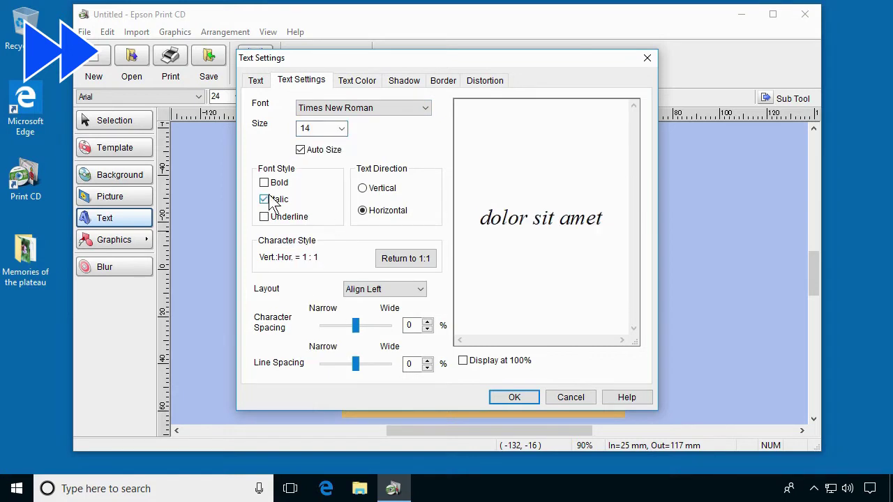
# Step: Colour the "dolor sit amet" text solid blue and place it centred just below Lorem Ipsum on the orange rectangle
pyautogui.click(361, 83)
pyautogui.click(300, 169)
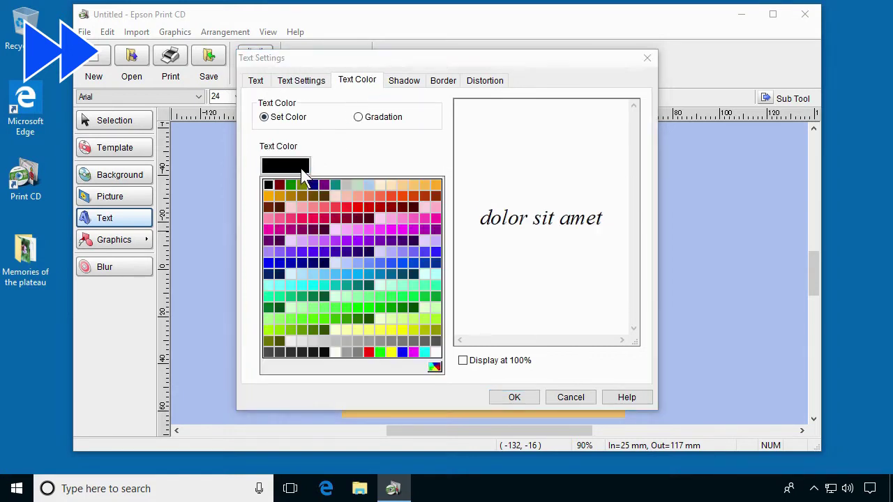
pyautogui.click(268, 263)
pyautogui.click(504, 395)
pyautogui.moveTo(494, 336); pyautogui.dragTo(496, 378)
pyautogui.click(301, 389)
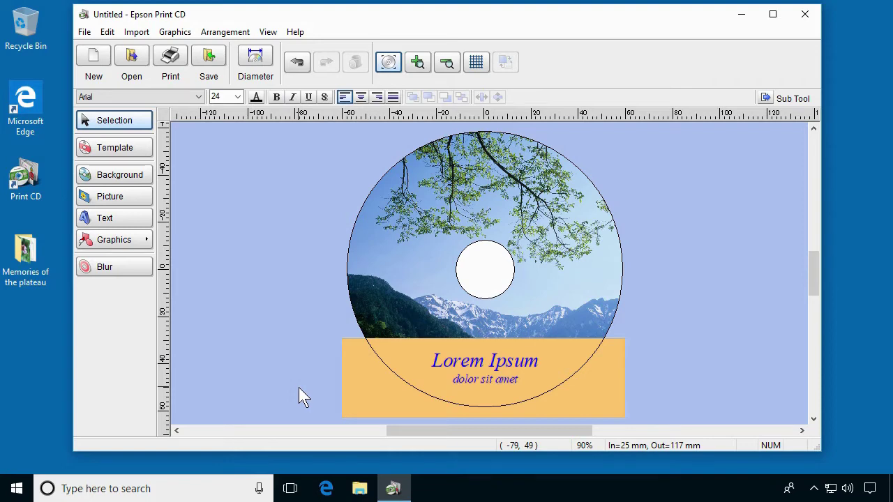
# Step: Run a test print of the label on A4 plain paper with Auto Cassette Selection as the paper source
pyautogui.click(178, 68)
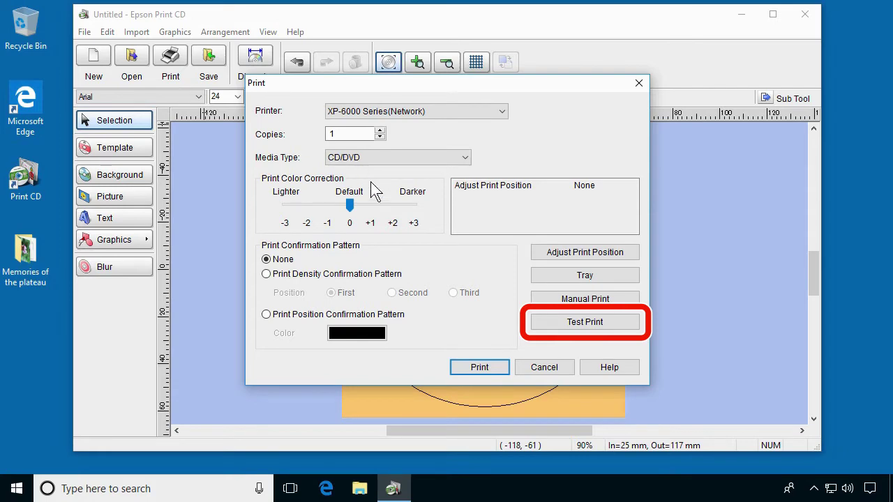
pyautogui.click(535, 320)
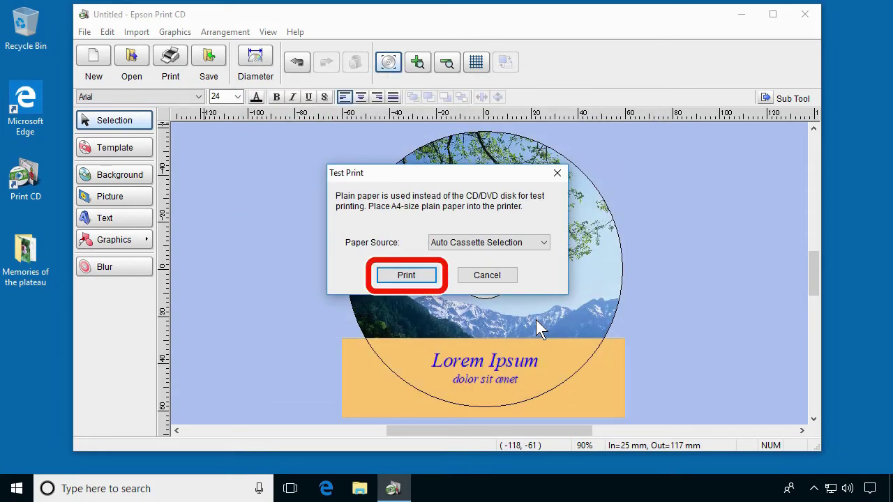
pyautogui.click(426, 275)
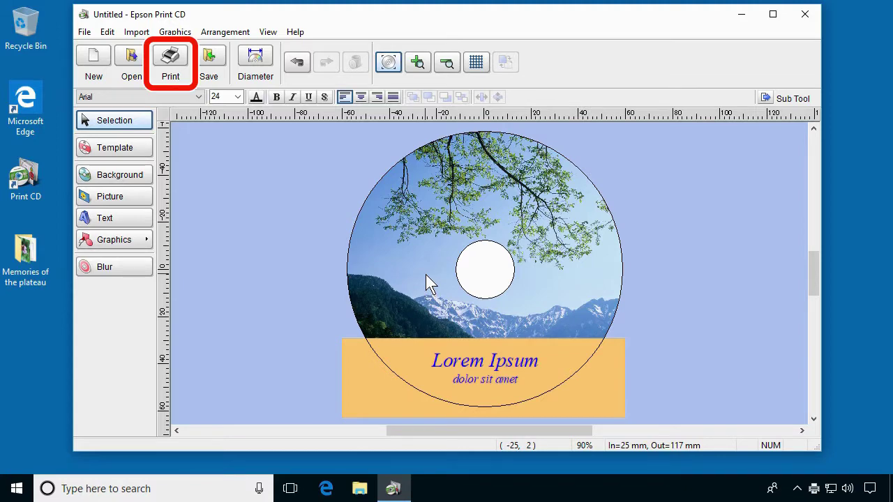
# Step: Print one copy of the label on the XP-6000 Series(Network) printer with media type CD/DVD, accepting the inner diameter notice
pyautogui.click(171, 62)
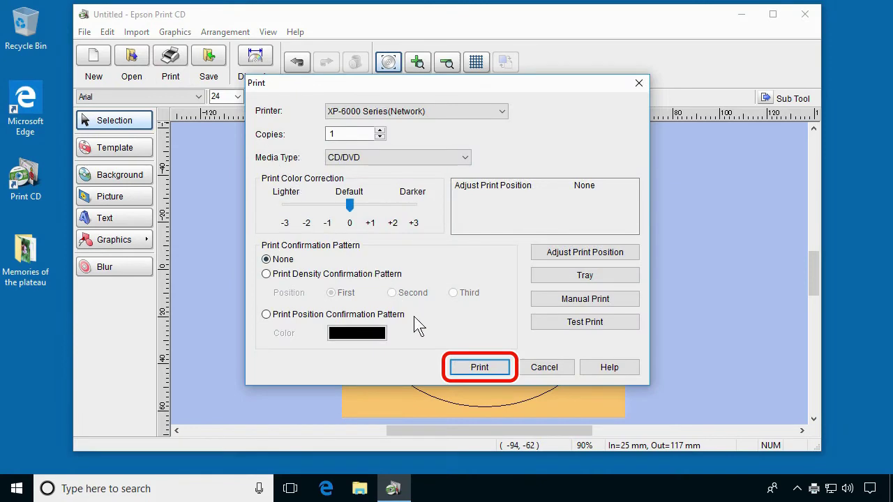
pyautogui.click(460, 370)
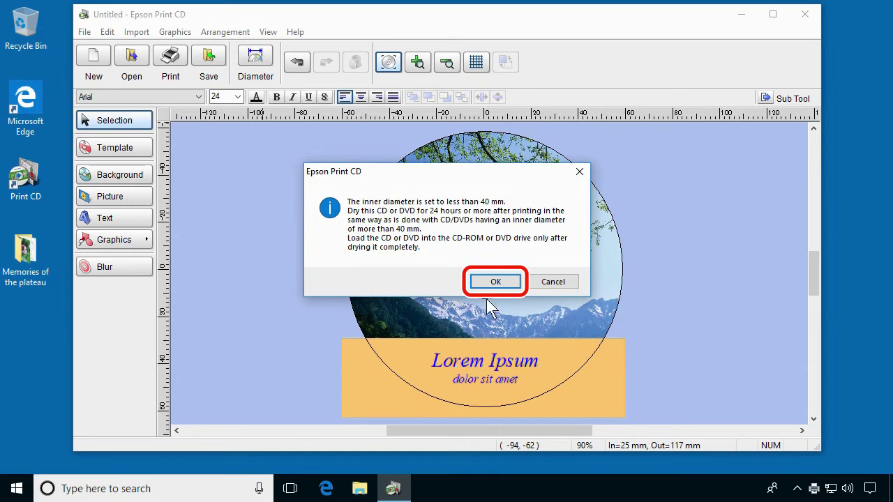
pyautogui.click(494, 281)
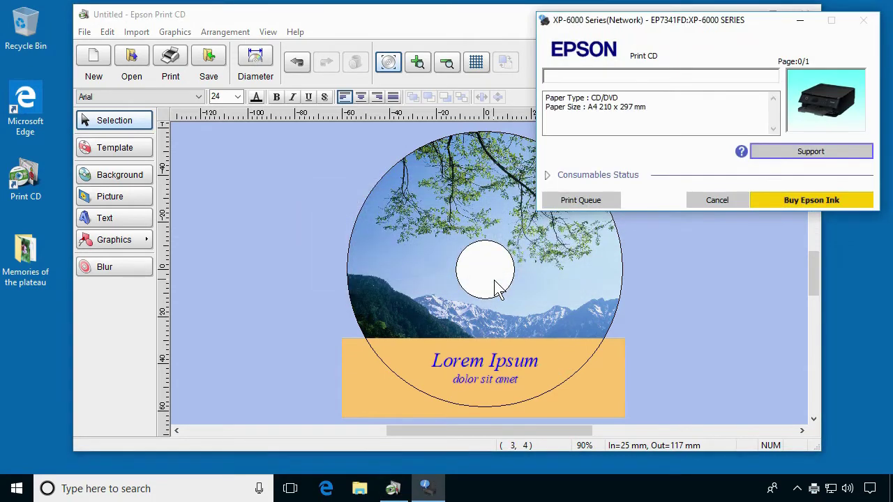